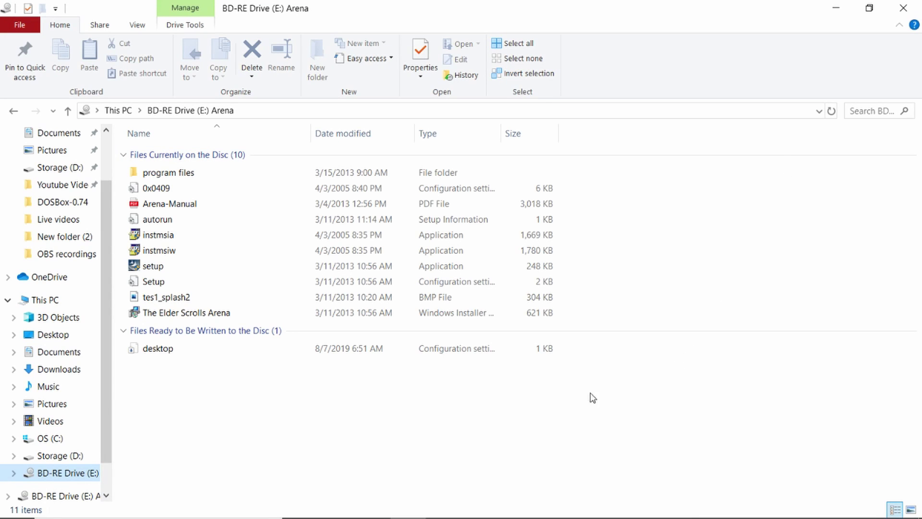
Step: Look through the Arena-Manual PDF from the disc, including the spell cost pages, and close it
mouse_move(449, 517)
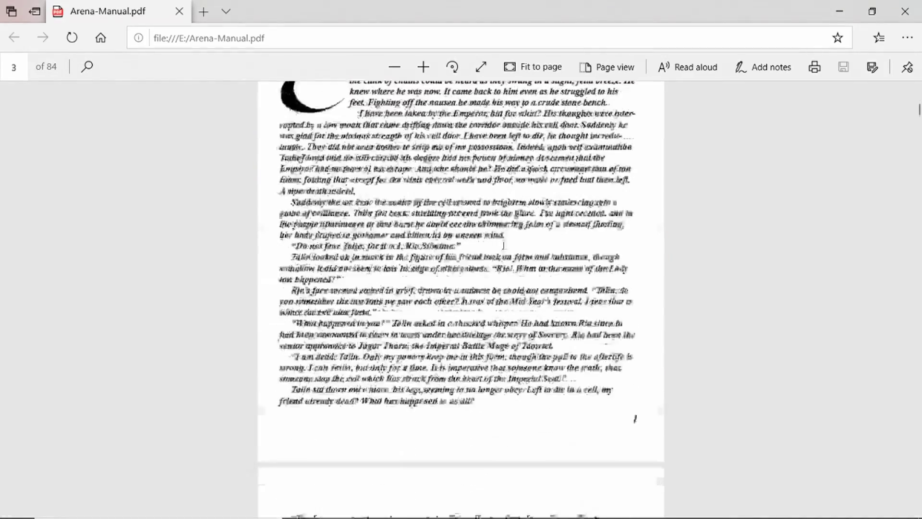
scroll(512, 257, "down", 20)
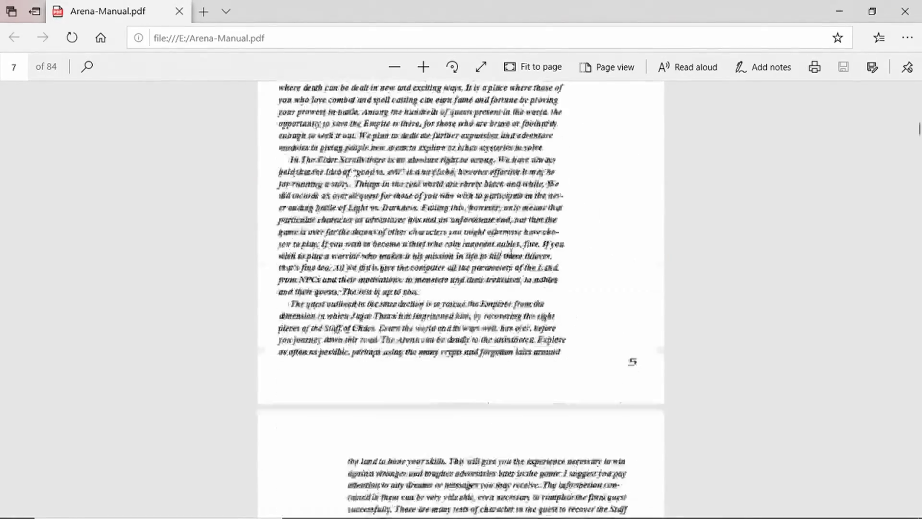
scroll(515, 255, "down", 15)
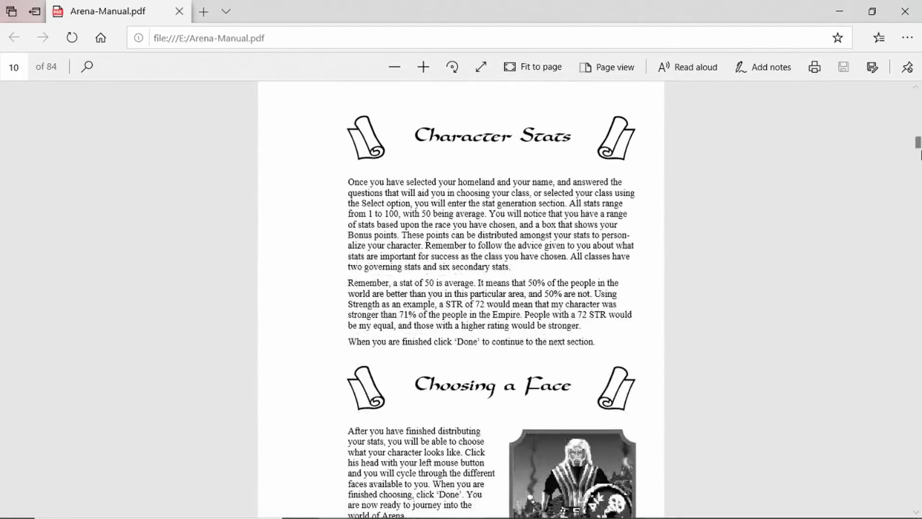
left_click_drag(915, 144, 916, 408)
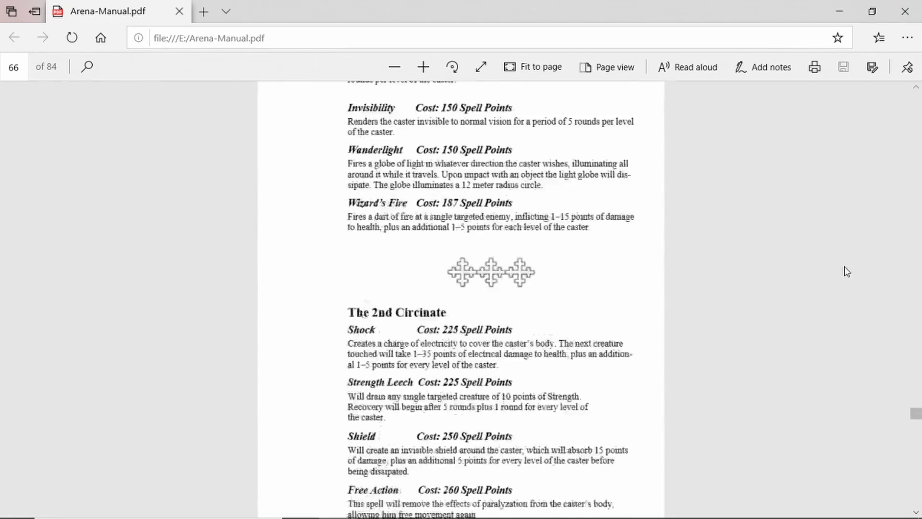
scroll(844, 272, "down", 15)
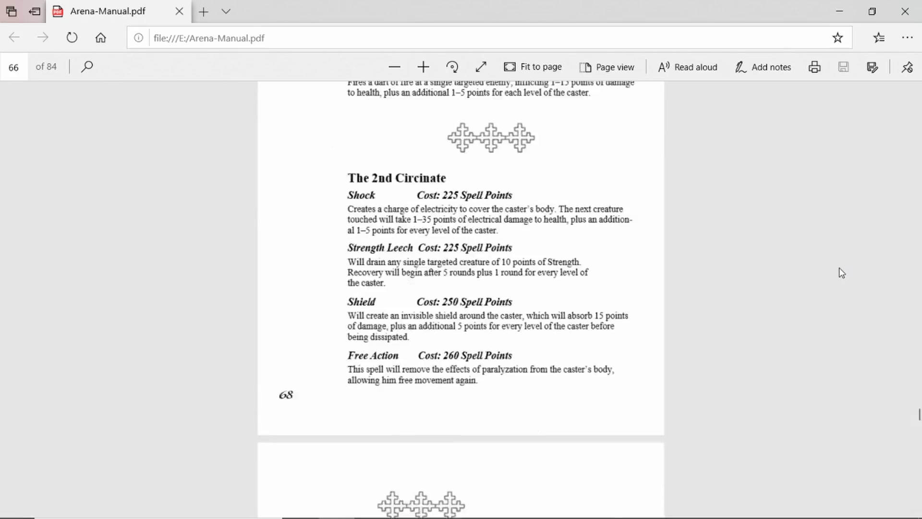
scroll(842, 274, "down", 15)
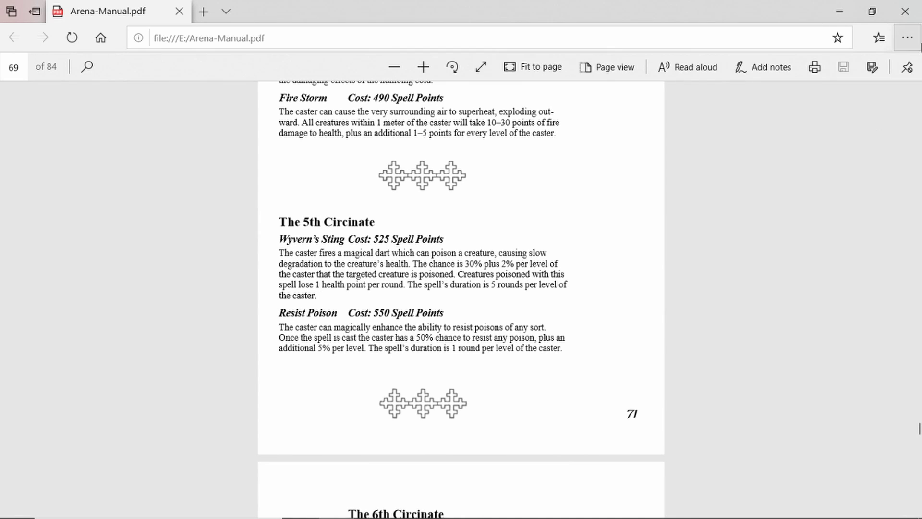
left_click(904, 11)
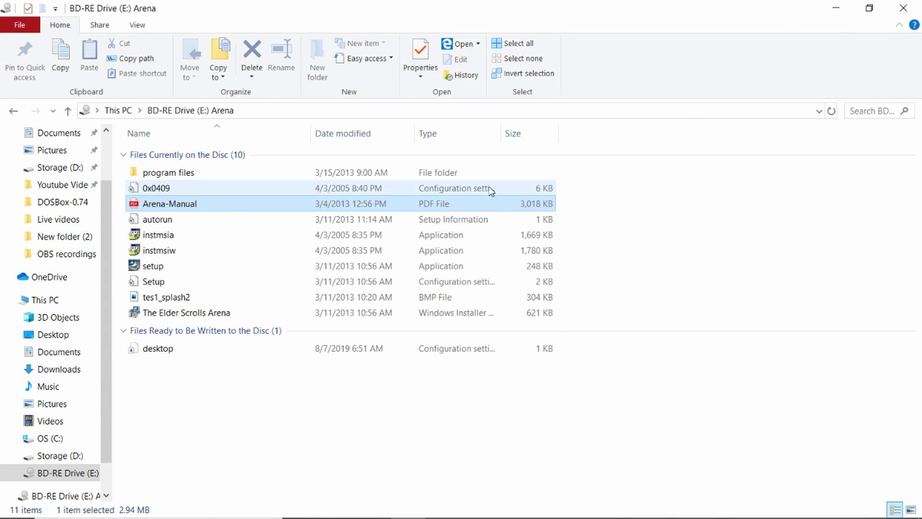
Step: Go to the Elderscrolls folder inside D:\games\Bethesda, passing through its DOSBox-0.74 subfolder
left_click(78, 206)
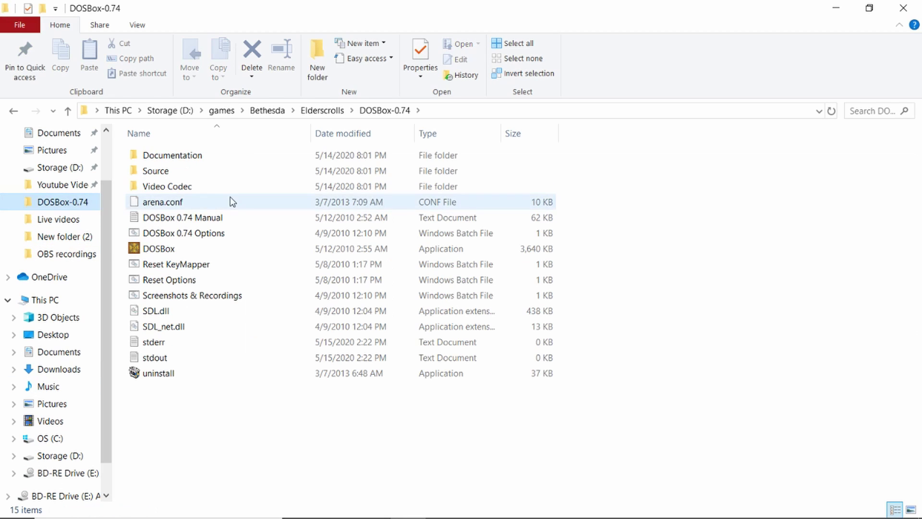
left_click(71, 109)
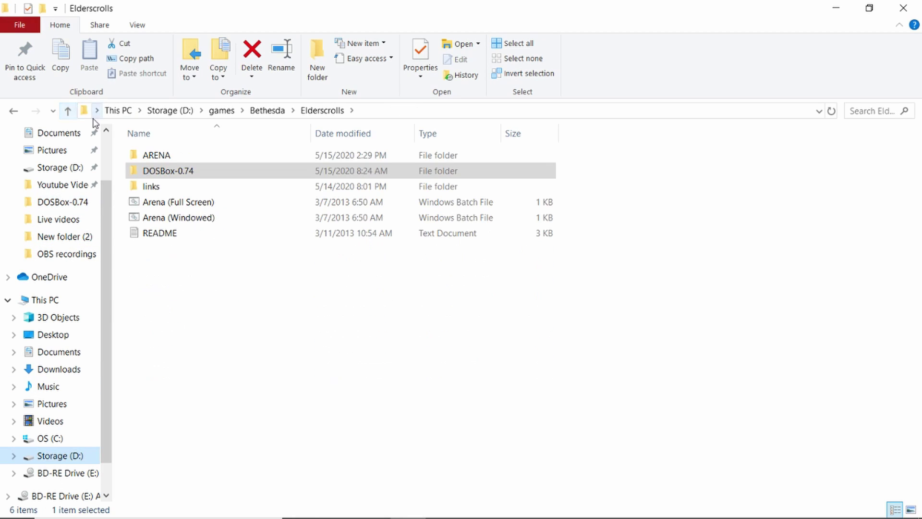
left_click(66, 111)
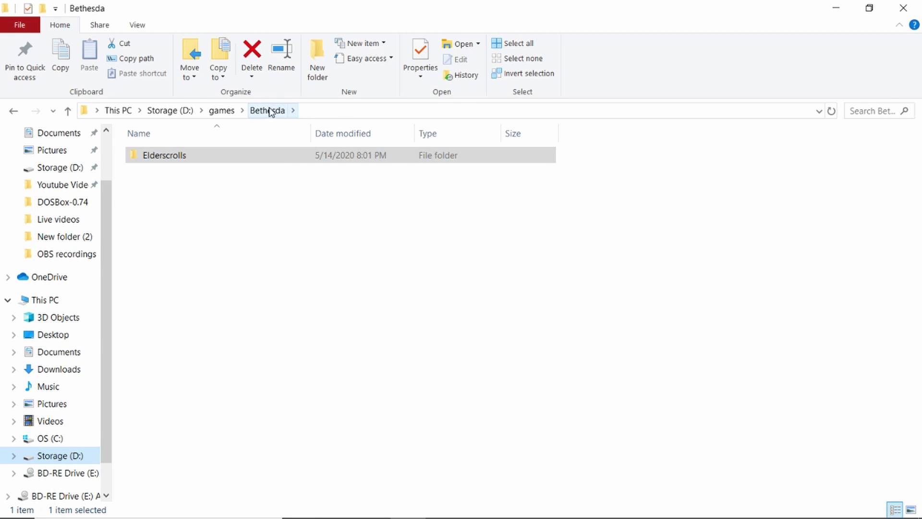
left_click(169, 159)
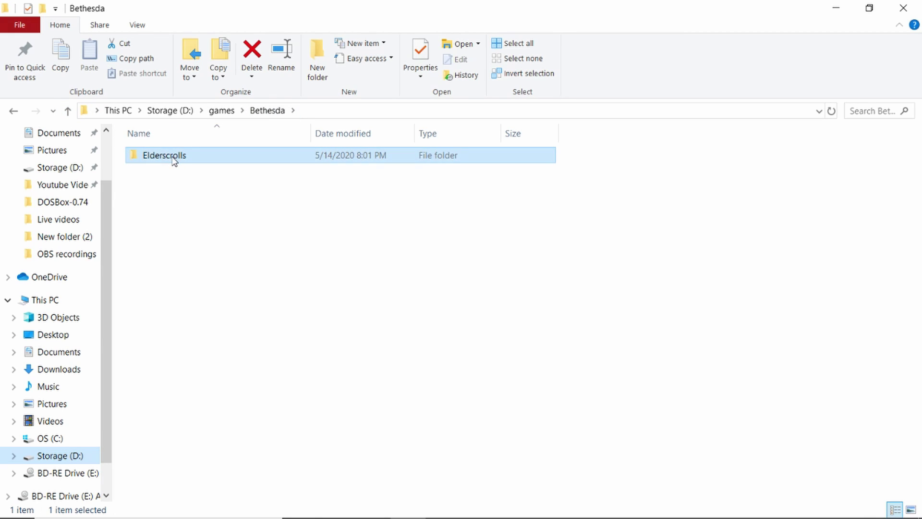
double_click(174, 159)
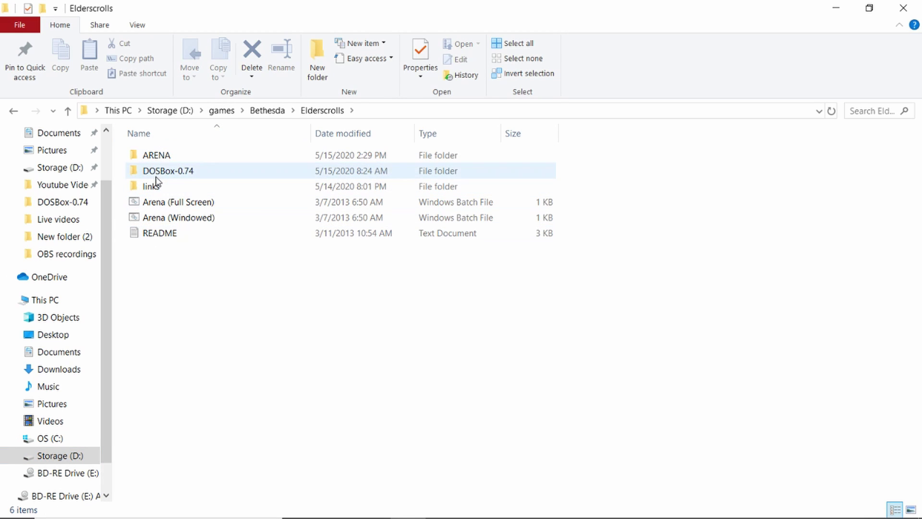
Step: Read the spell name and cost table in the README text file and close the file
double_click(168, 236)
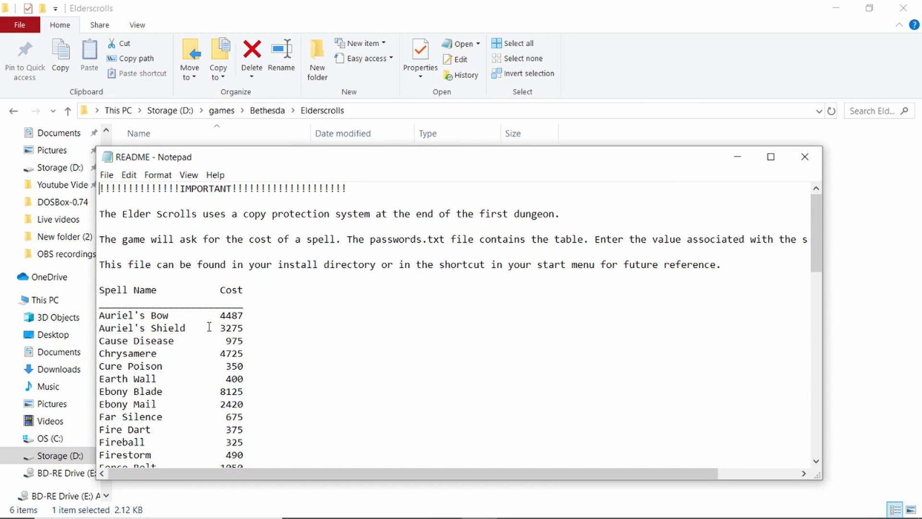
scroll(212, 325, "down", 17)
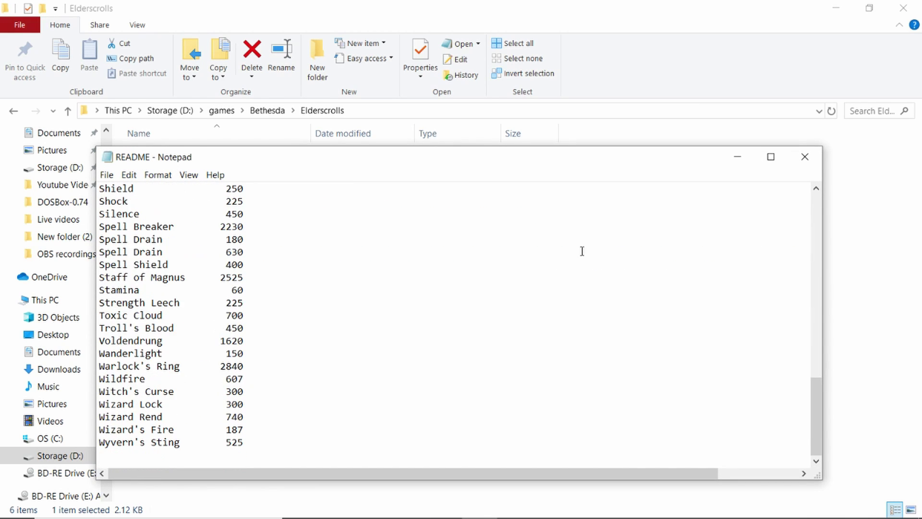
left_click(809, 157)
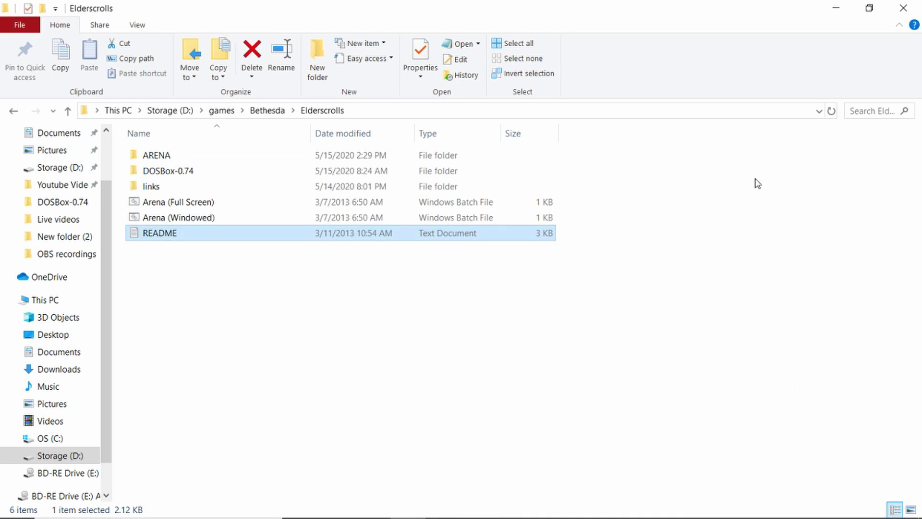
Step: Look through the game files in the ARENA folder and return to the Elderscrolls folder
double_click(178, 159)
scroll(233, 191, "down", 7)
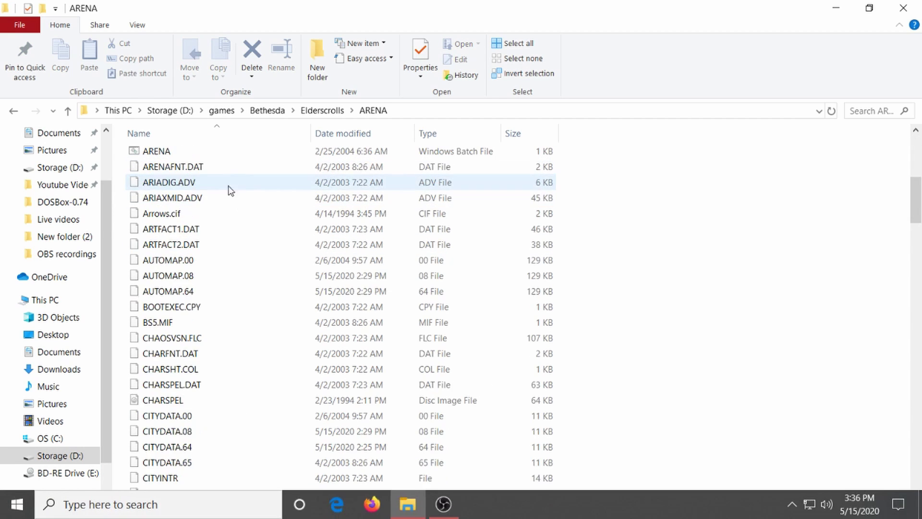
scroll(229, 192, "down", 2)
scroll(229, 193, "up", 9)
key("alt+Left")
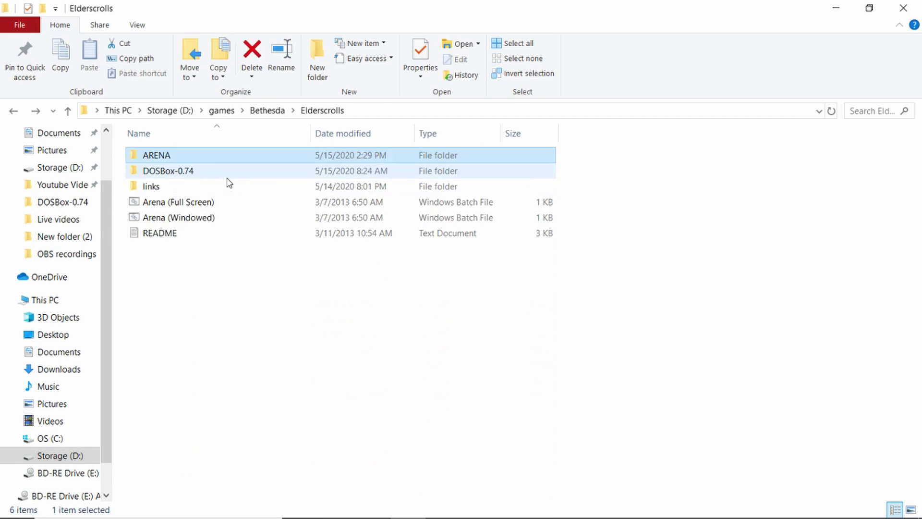
Step: Open DOSBox 0.74 Options from the DOSBox-0.74 folder, maximized, and examine its settings from the sdl section down to autoexec
double_click(200, 172)
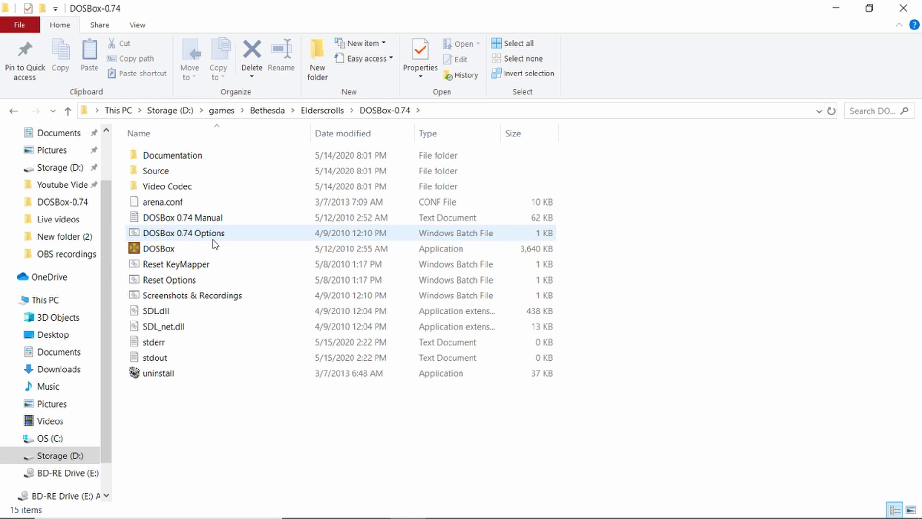
double_click(214, 236)
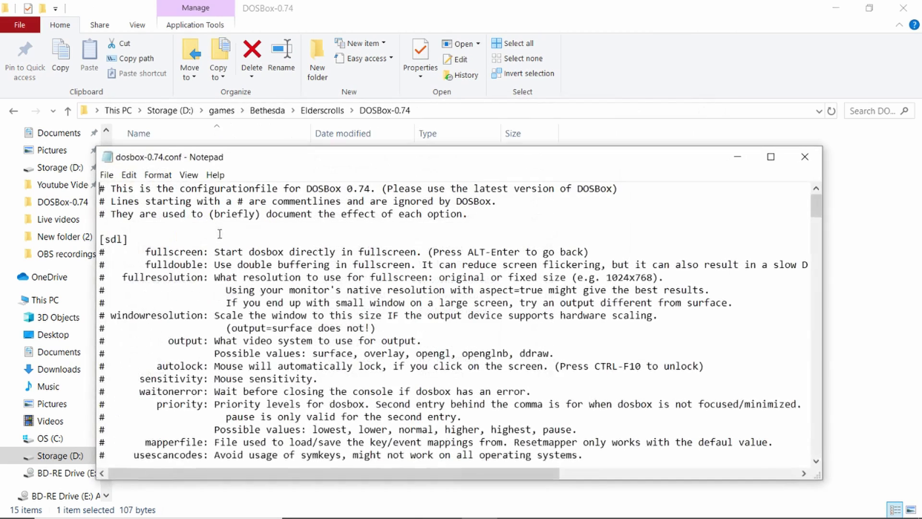
left_click(774, 155)
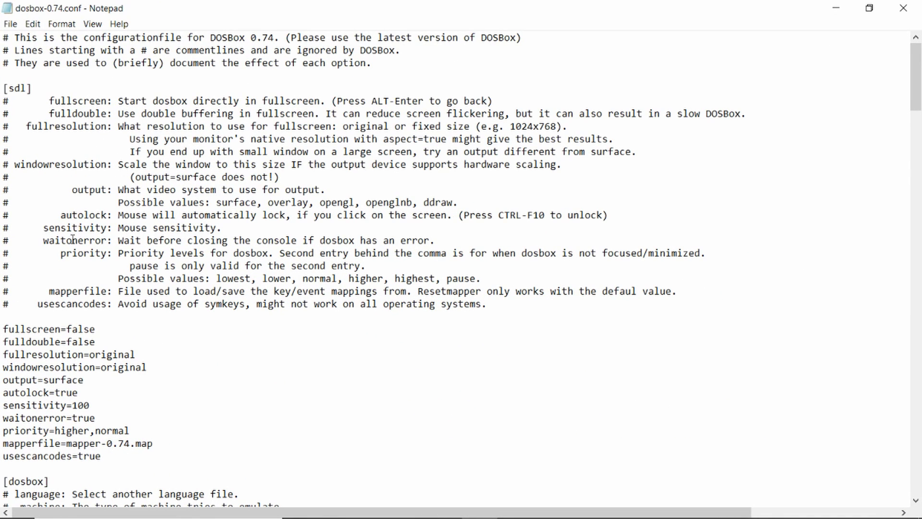
scroll(86, 257, "down", 1)
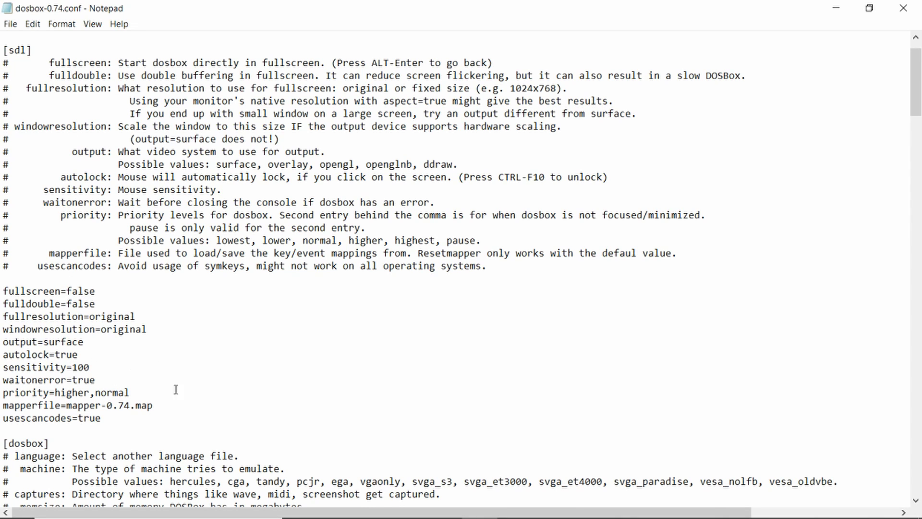
scroll(227, 403, "down", 8)
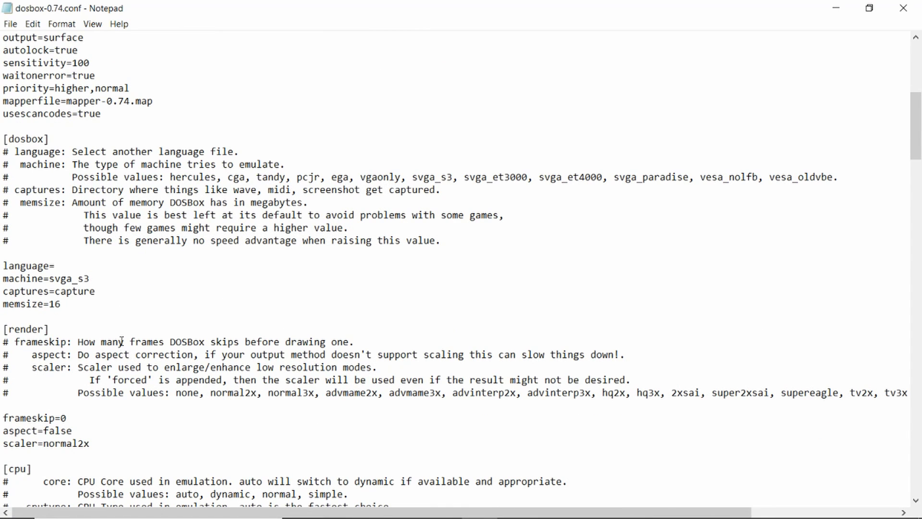
scroll(174, 338, "down", 9)
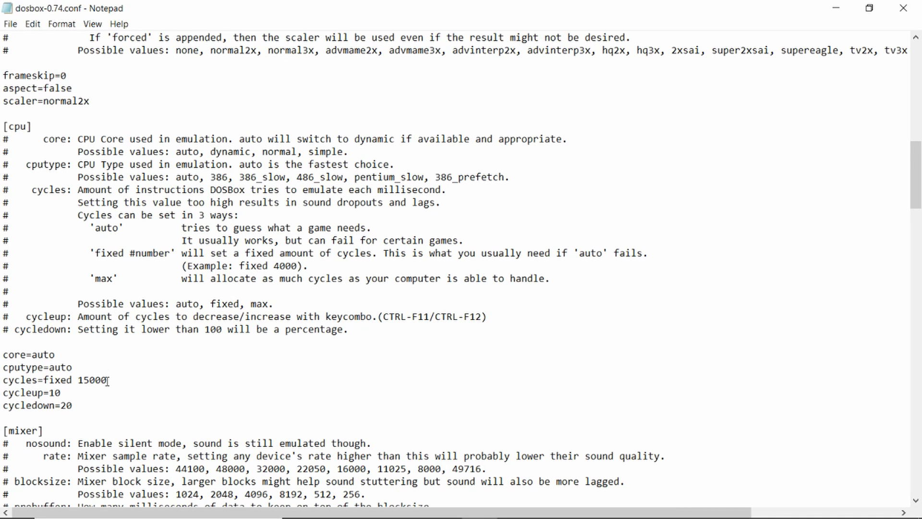
scroll(105, 382, "down", 20)
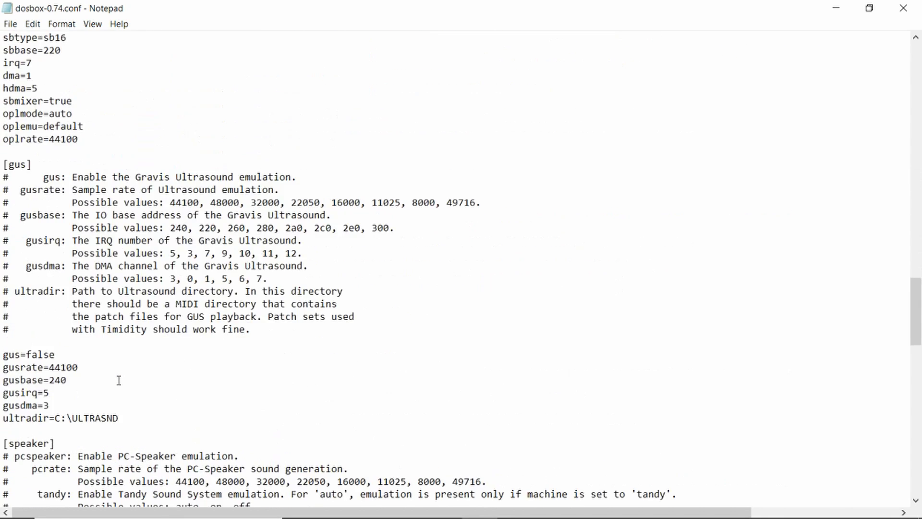
scroll(121, 380, "down", 13)
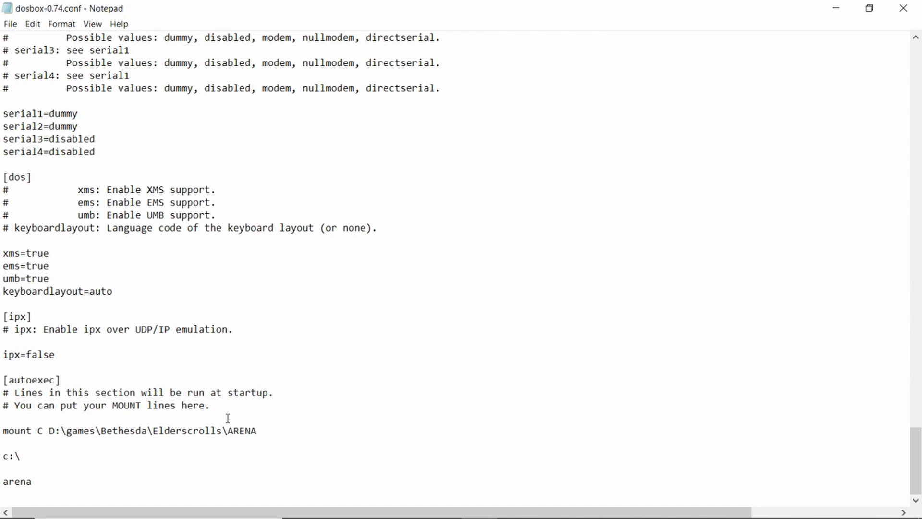
Step: Examine the autoexec lines for the C mount path, the c:\ drive change and the arena command, and close the configuration file
left_click_drag(2, 434, 43, 433)
left_click(49, 435)
left_click_drag(48, 431, 275, 432)
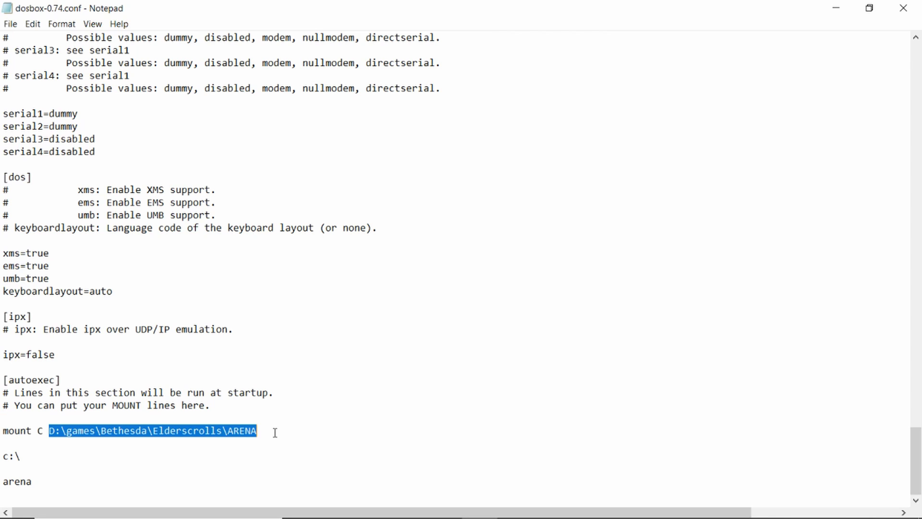
left_click(240, 442)
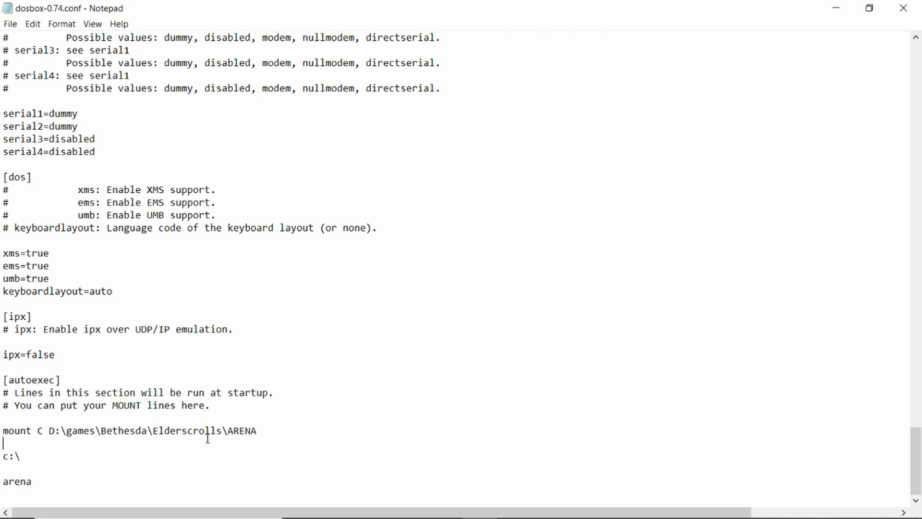
left_click(102, 434)
left_click(234, 435)
left_click_drag(3, 457, 22, 459)
left_click(21, 465)
left_click_drag(5, 480, 34, 481)
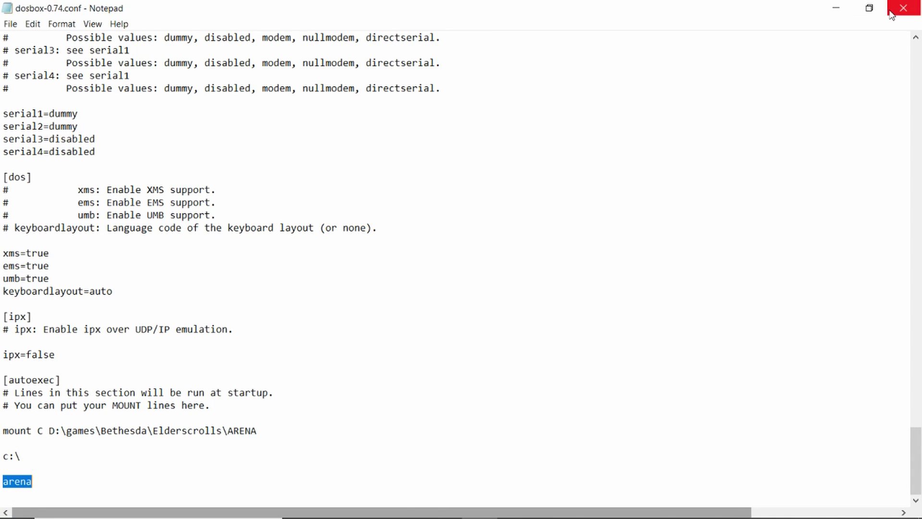
left_click(916, 6)
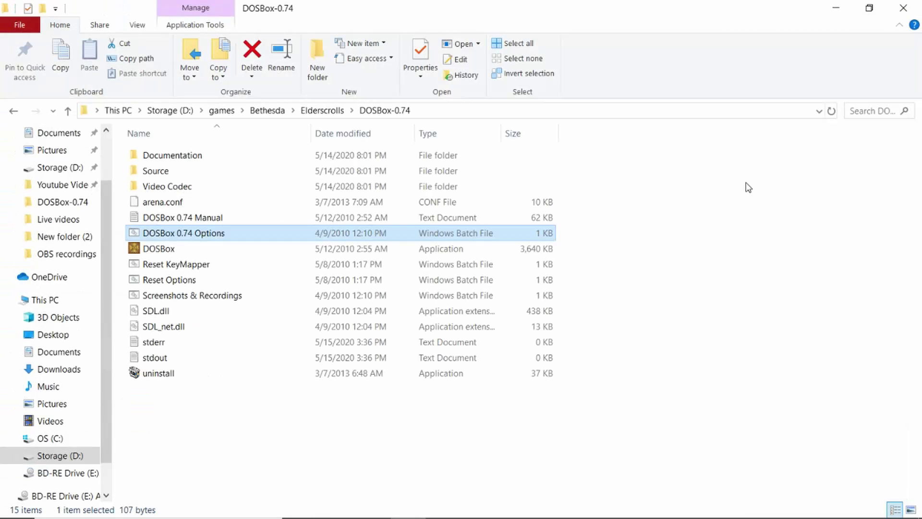
Step: Close the folder window, launch the game from the Elder arena short desktop shortcut, and switch it to full screen
left_click(917, 7)
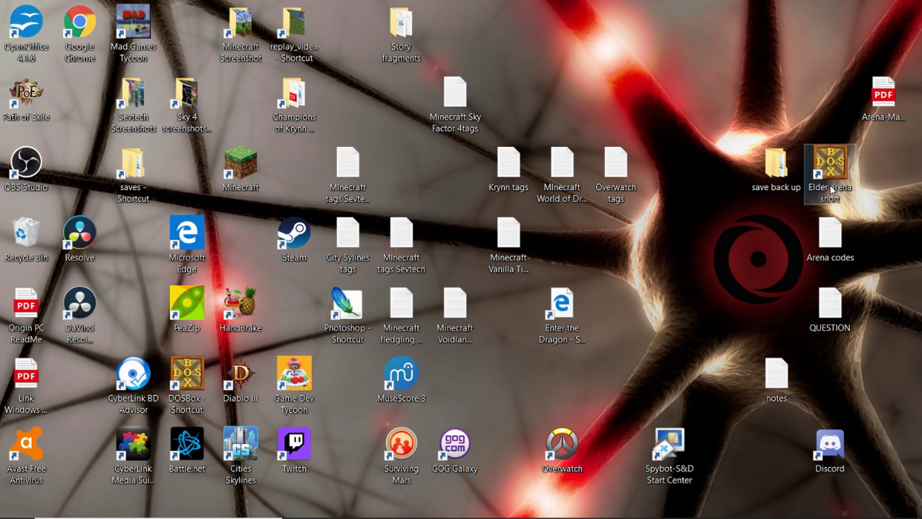
double_click(831, 167)
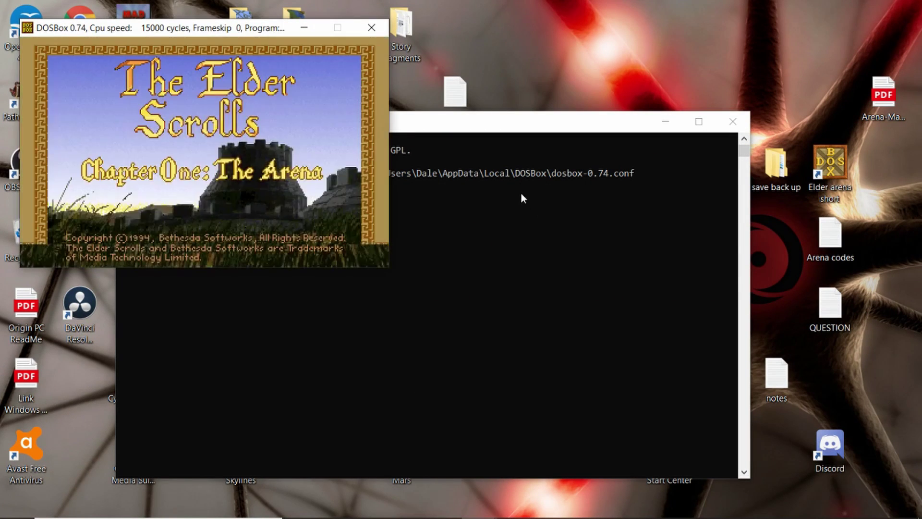
key("alt+Return")
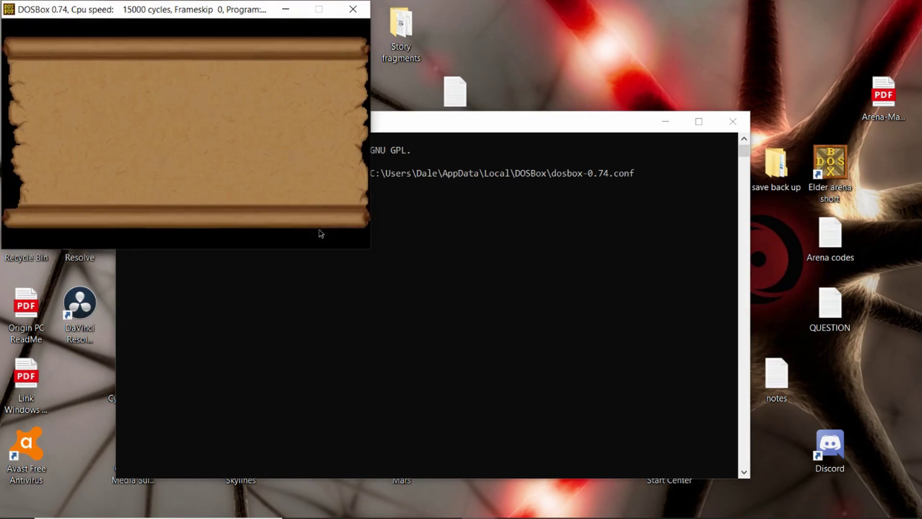
key("alt+Return")
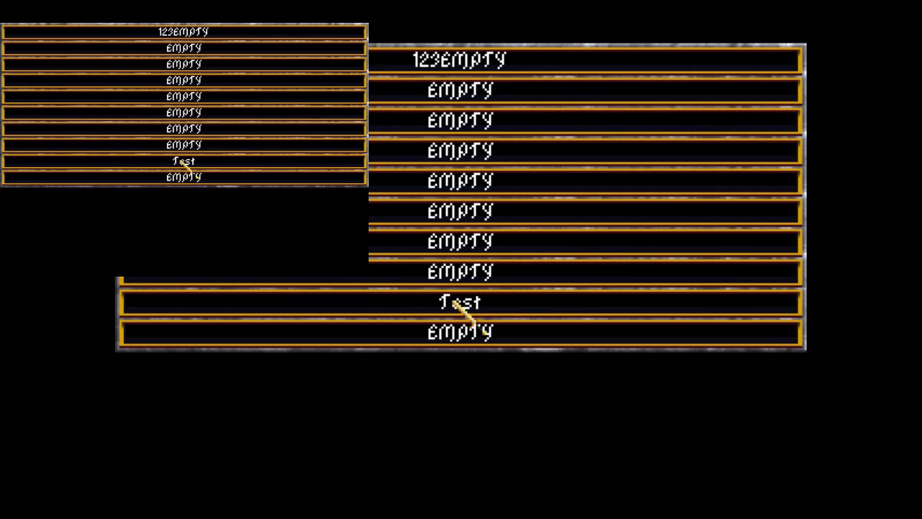
Step: Load the saved game named Test and turn the character to the left
left_click(455, 302)
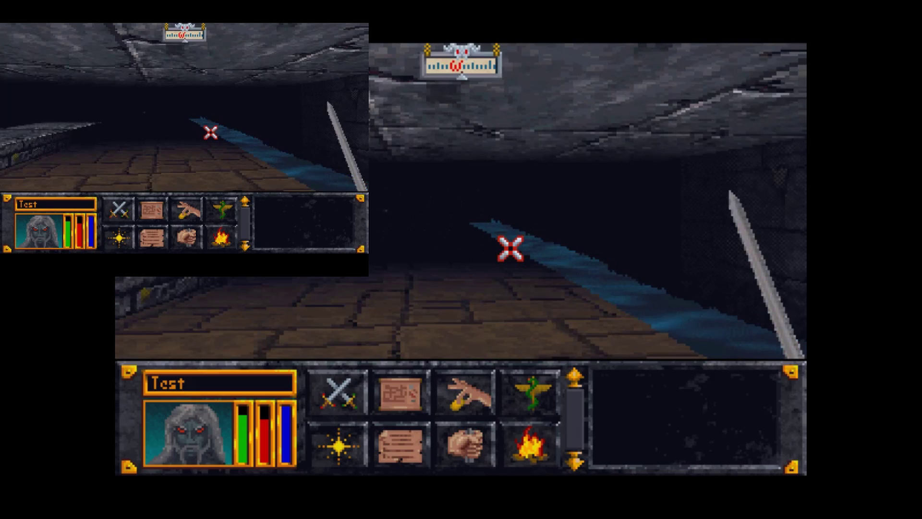
key("Left")
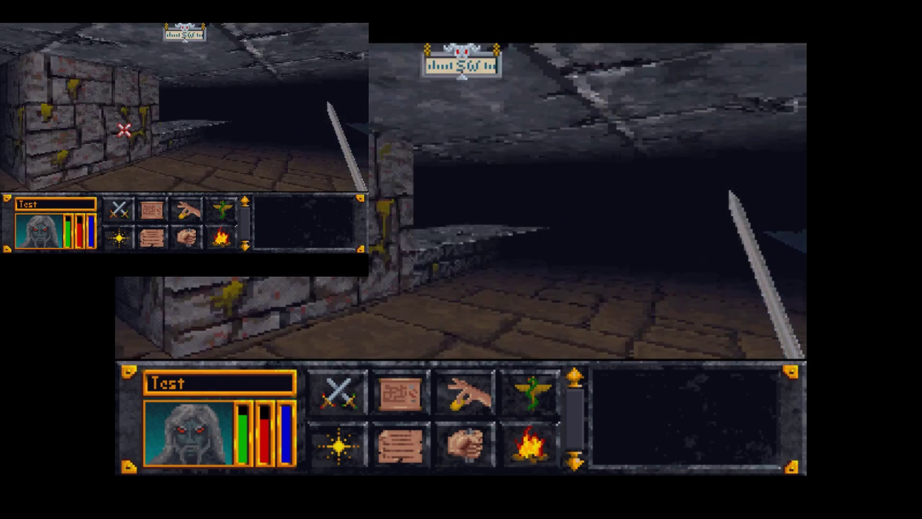
Step: Turn the character to the right until the compass points west
key("Right")
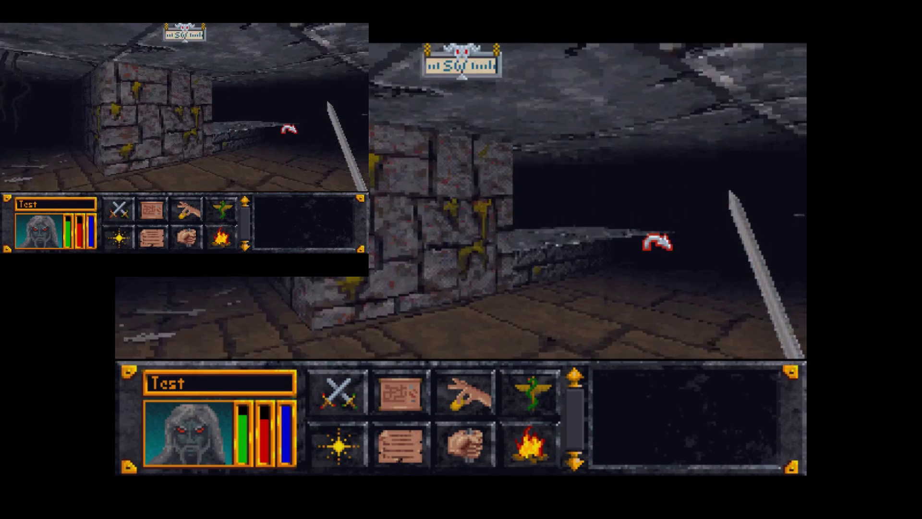
key("Up")
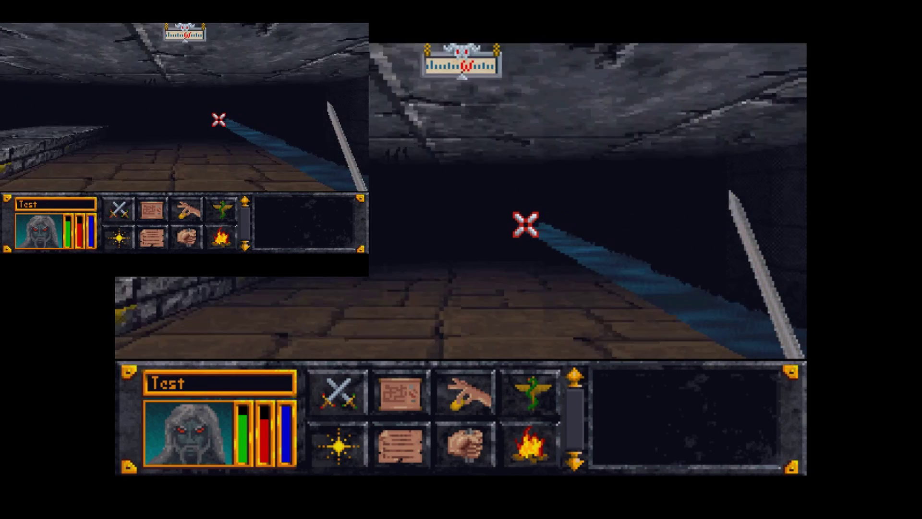
key("Up")
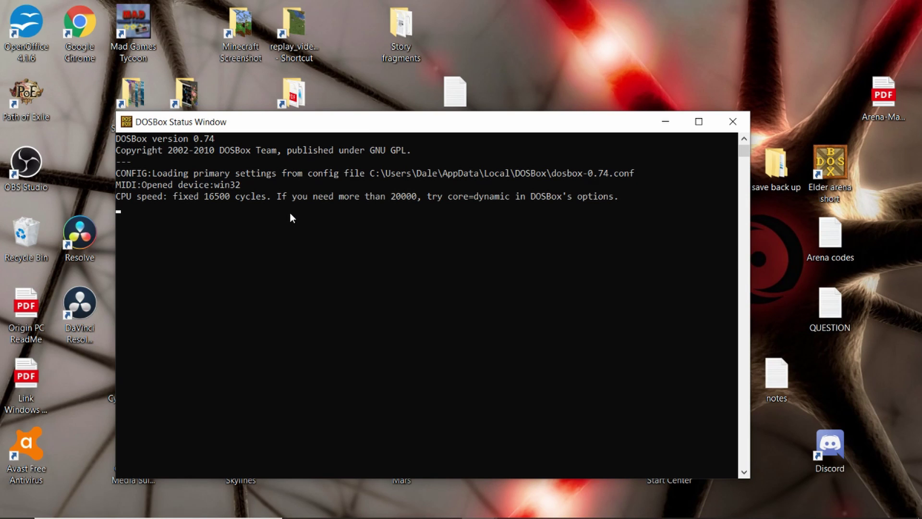
Step: Lower the emulated CPU speed one increment to 13749 cycles and check it in the DOSBox Status Window
key("alt+Tab")
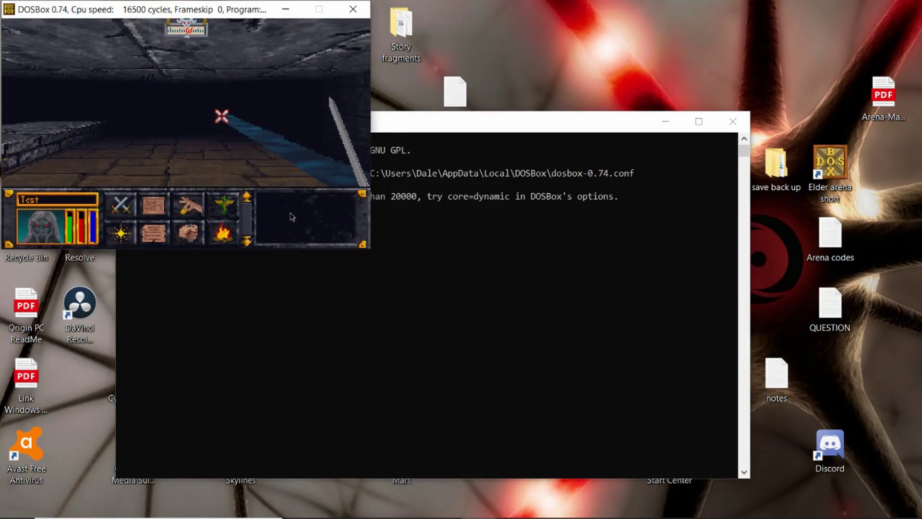
key("ctrl+F11")
key("alt+Tab")
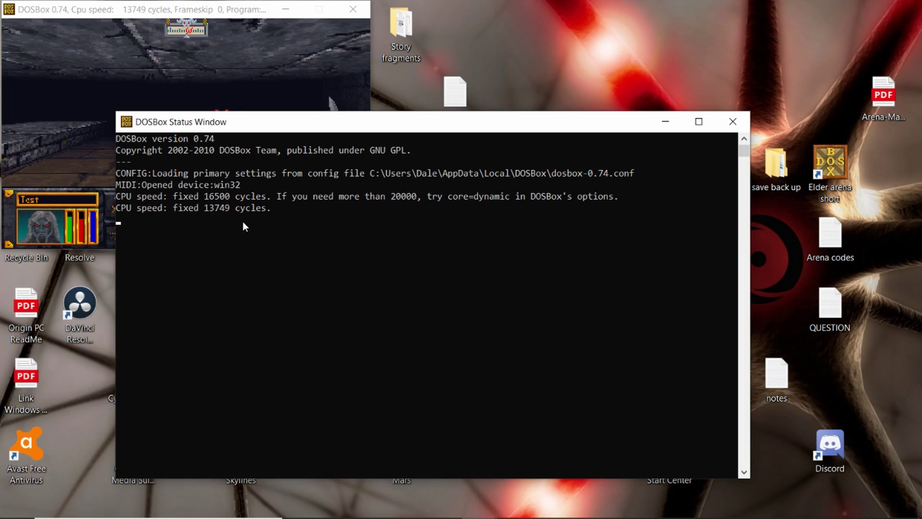
Step: Return to the game window and keep lowering the CPU speed to 2218 cycles
key("alt+Tab")
key("ctrl+F11")
key("ctrl+F11")
key("ctrl+F11")
key("ctrl+F11")
key("ctrl+F11")
key("ctrl+F11")
key("ctrl+F11")
key("ctrl+F11")
key("ctrl+F11")
key("ctrl+F11")
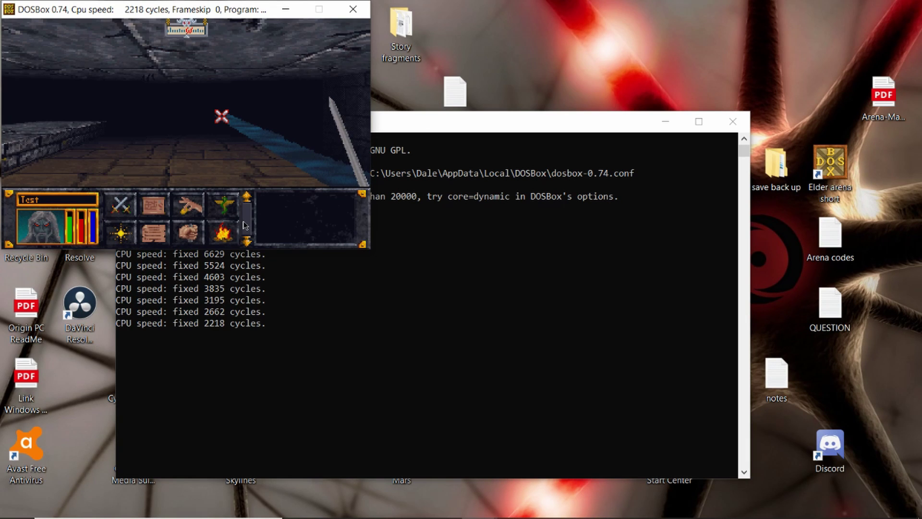
Step: Raise the CPU speed to 2950 cycles, review the cycle changes in the DOSBox Status Window, and return to the game window
key("ctrl+F12")
key("ctrl+F12")
key("ctrl+F12")
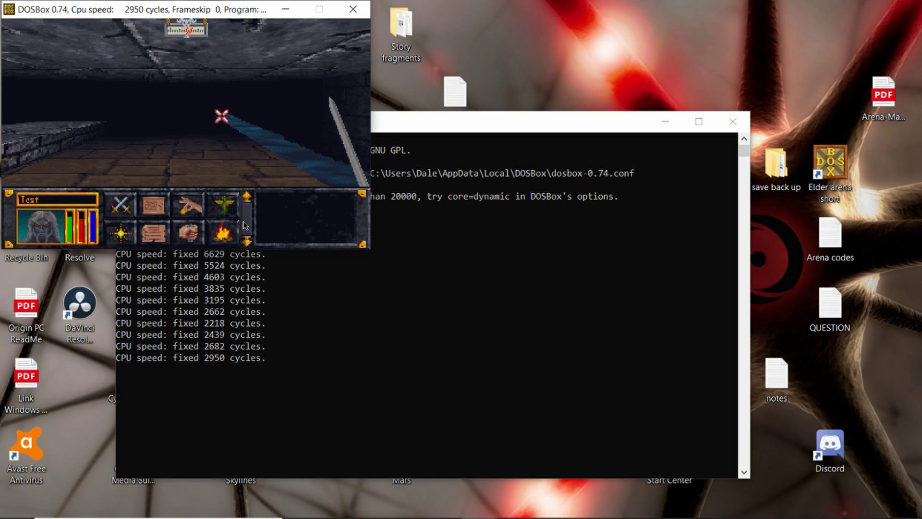
key("alt+Tab")
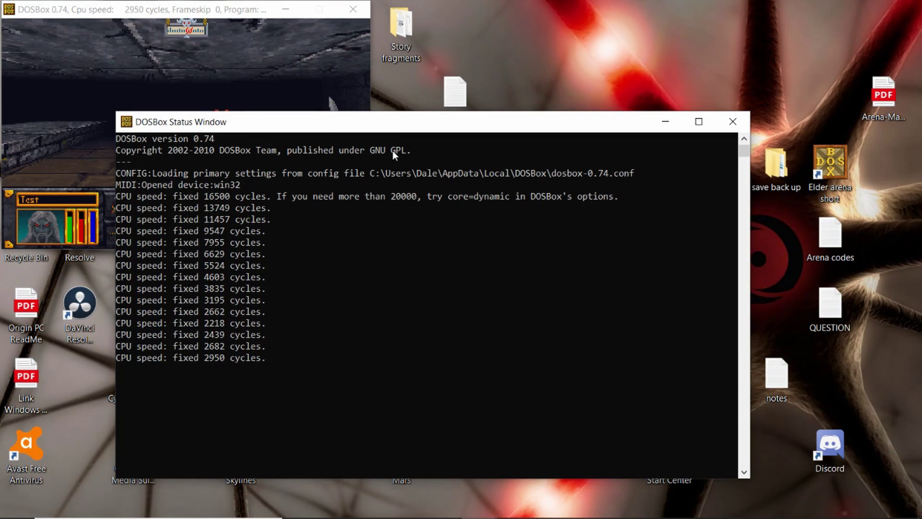
key("alt+Tab")
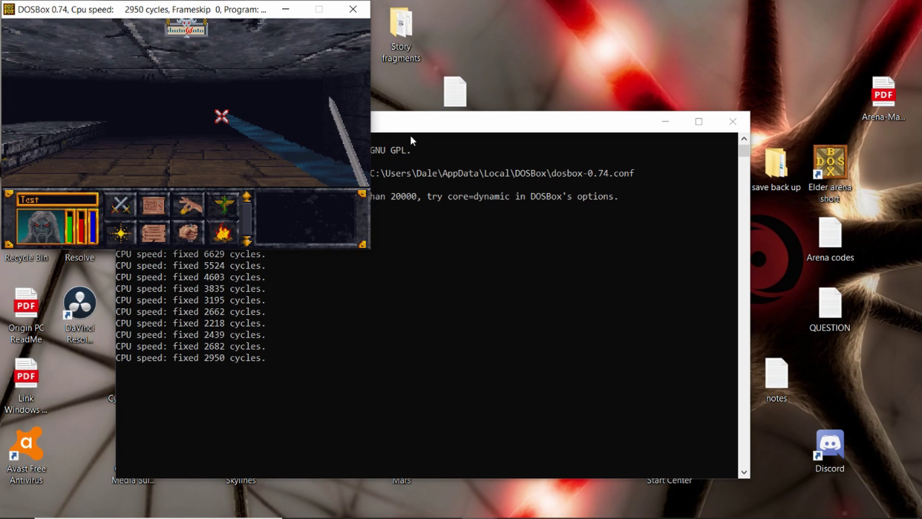
Step: Minimize and restore the game window, switch the game to full screen, and turn the character to face southeast
left_click(283, 10)
mouse_move(474, 516)
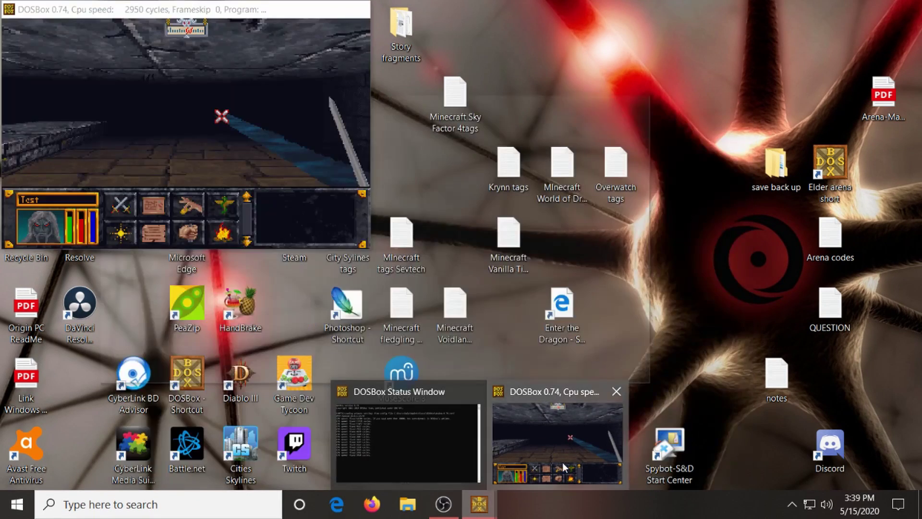
left_click(562, 463)
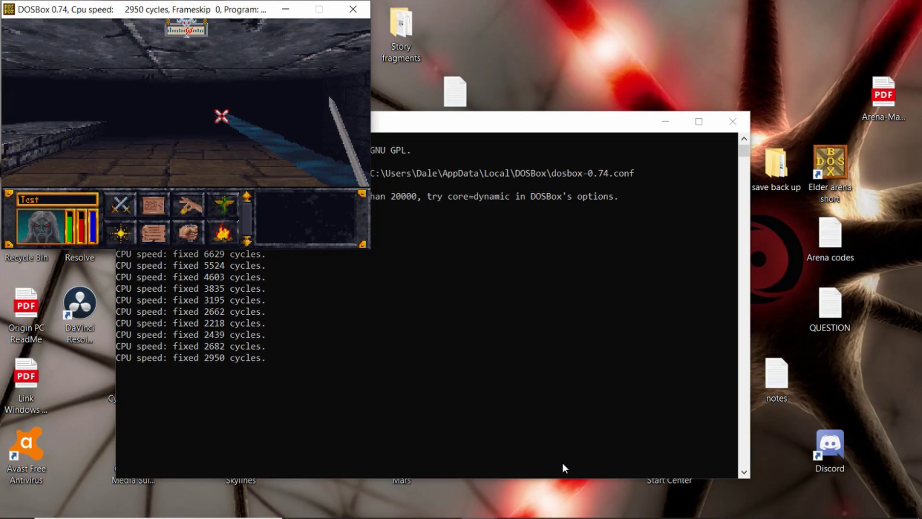
key("alt+Return")
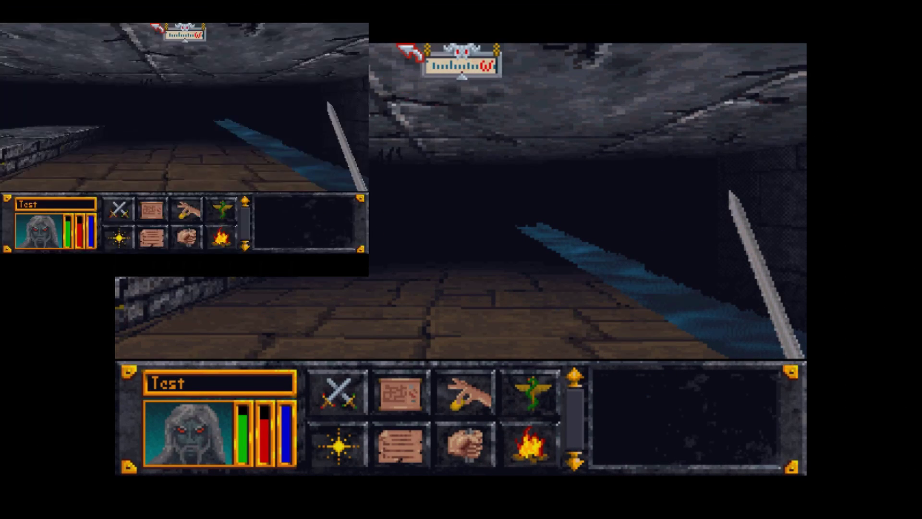
left_click(412, 47)
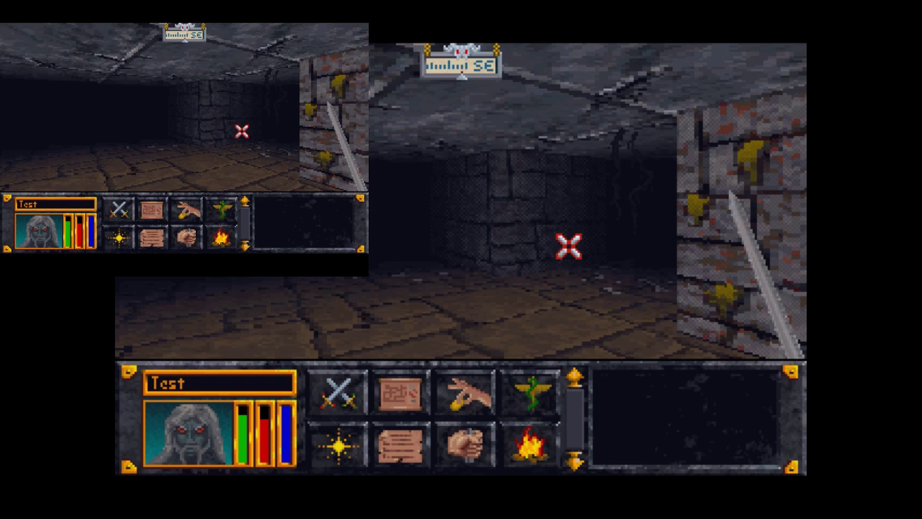
Step: Reduce the game's Detail setting to its minimum and continue playing
key("Escape")
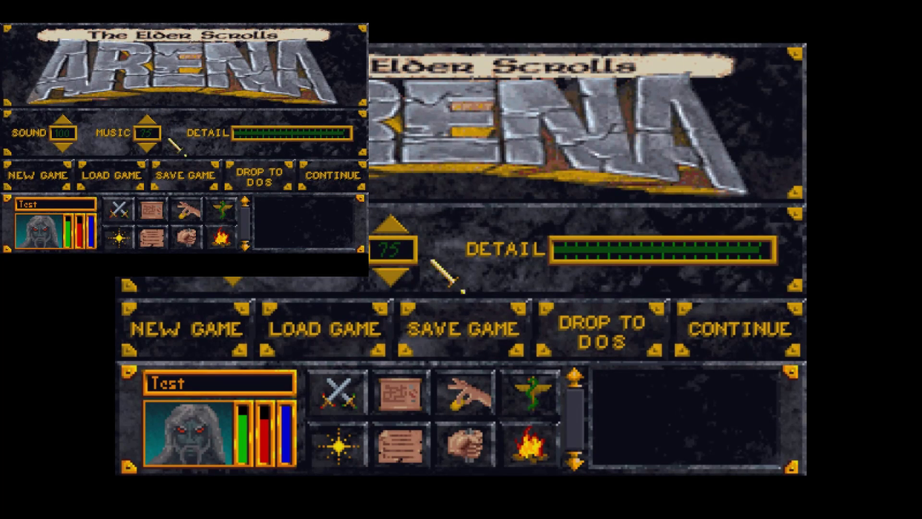
left_click(560, 254)
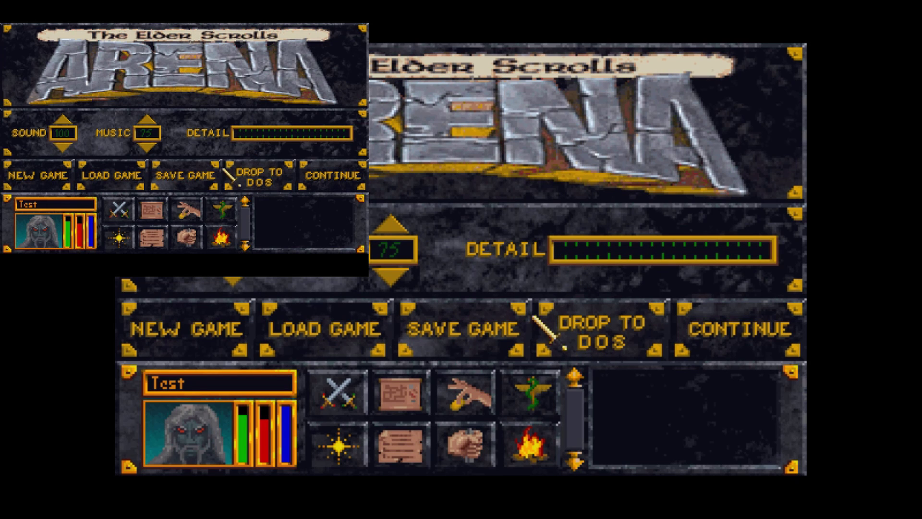
left_click(713, 336)
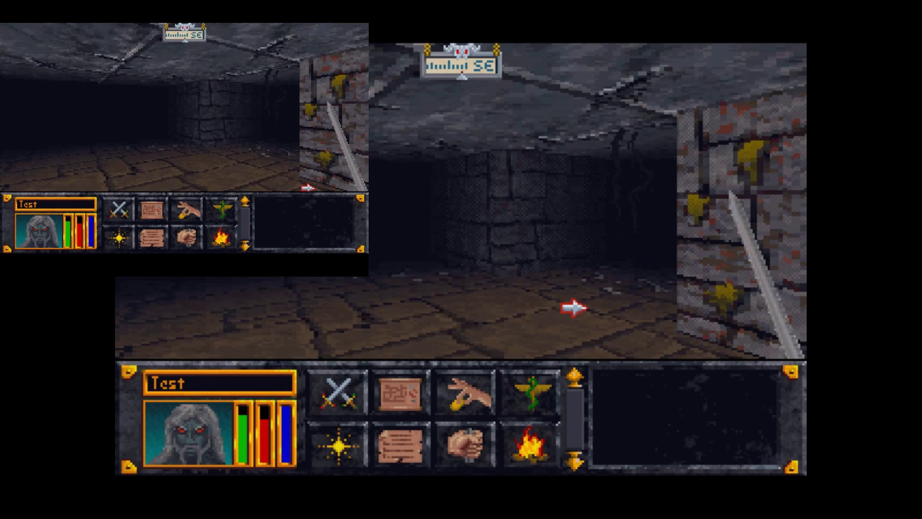
Step: Turn the character to face south, with the CPU speed raised to 6949 cycles, and leave the game
mouse_move(734, 240)
left_mouse_down()
mouse_move(786, 236)
mouse_move(791, 257)
left_mouse_up()
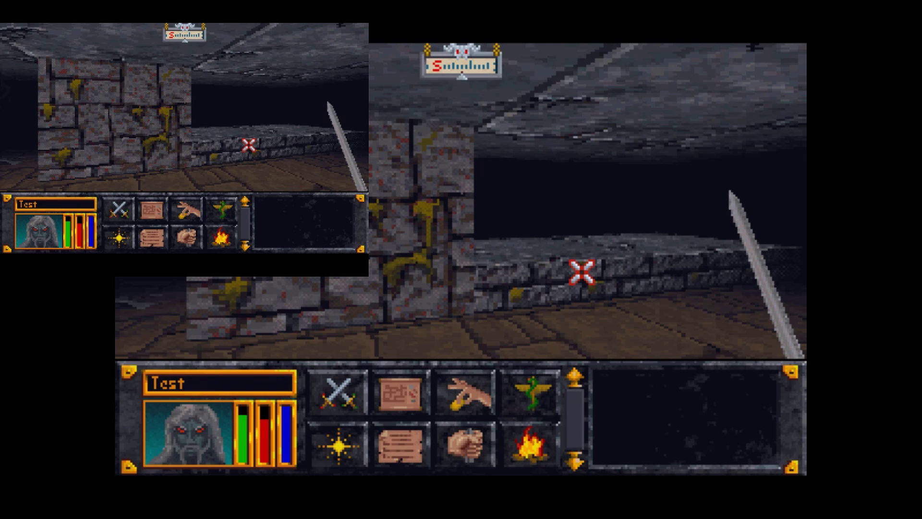
key("Down")
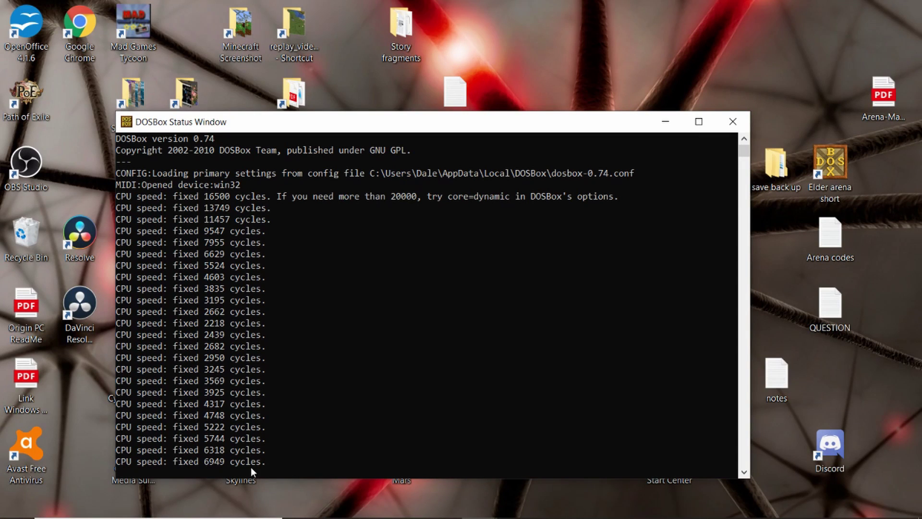
key("alt+Tab")
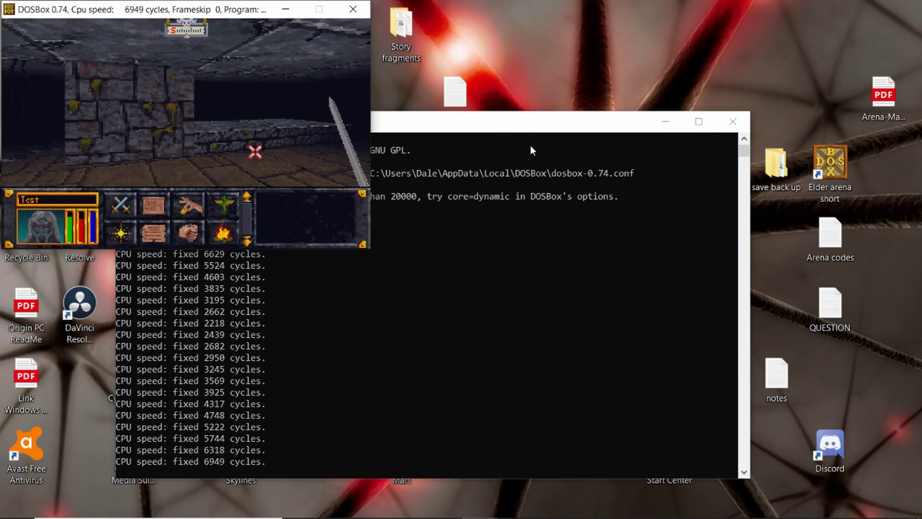
key("alt+Tab")
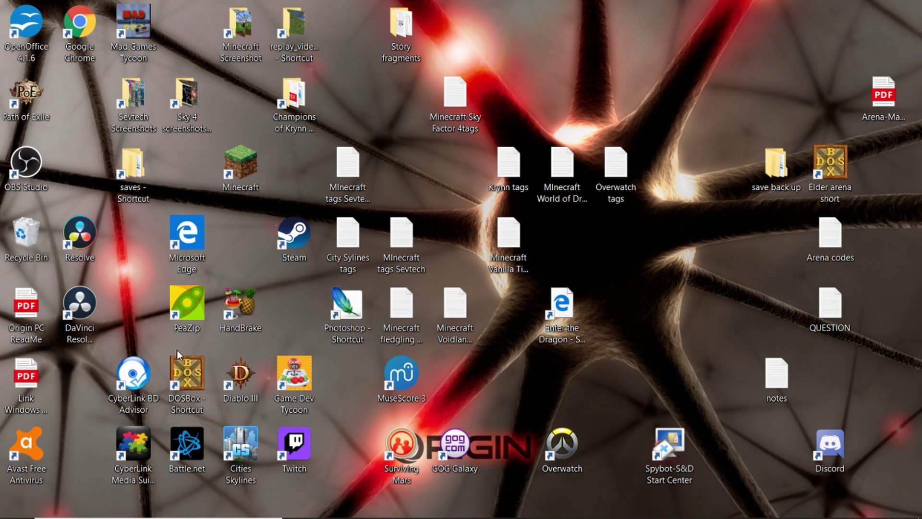
Step: Open DOSBox from the DOSBox - Shortcut, toggle it to full screen and back, and dismiss the Avast notification after closing it
double_click(180, 364)
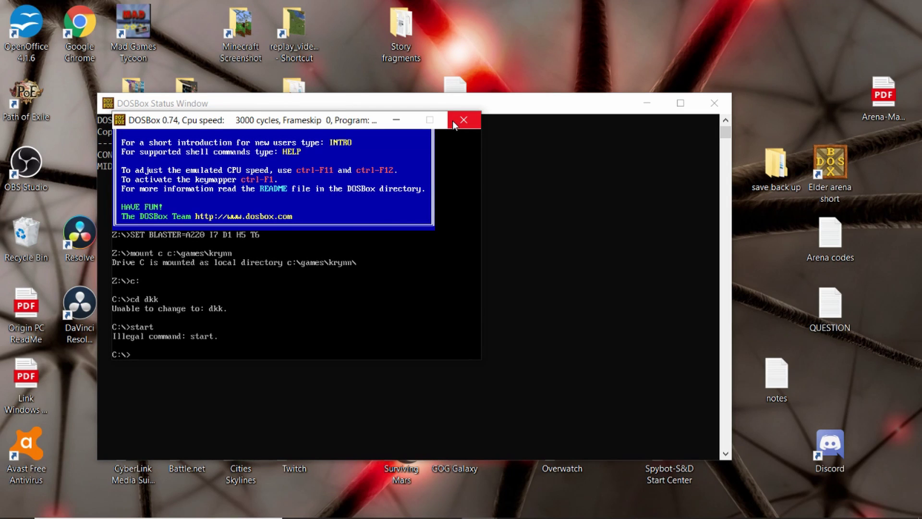
key("alt+Return")
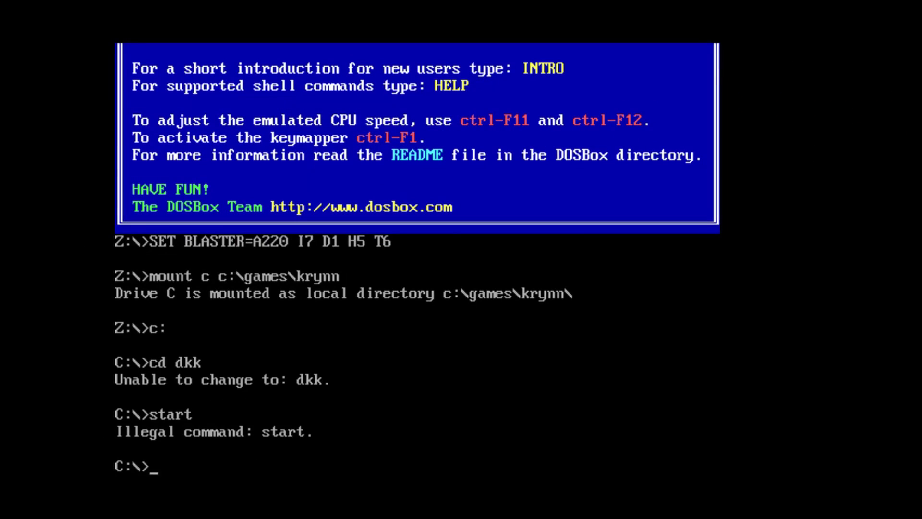
key("alt+Return")
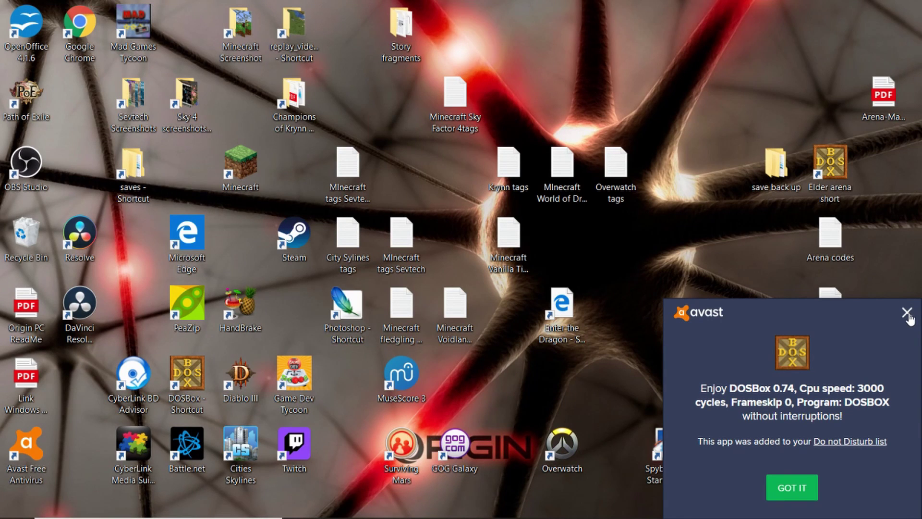
left_click(907, 314)
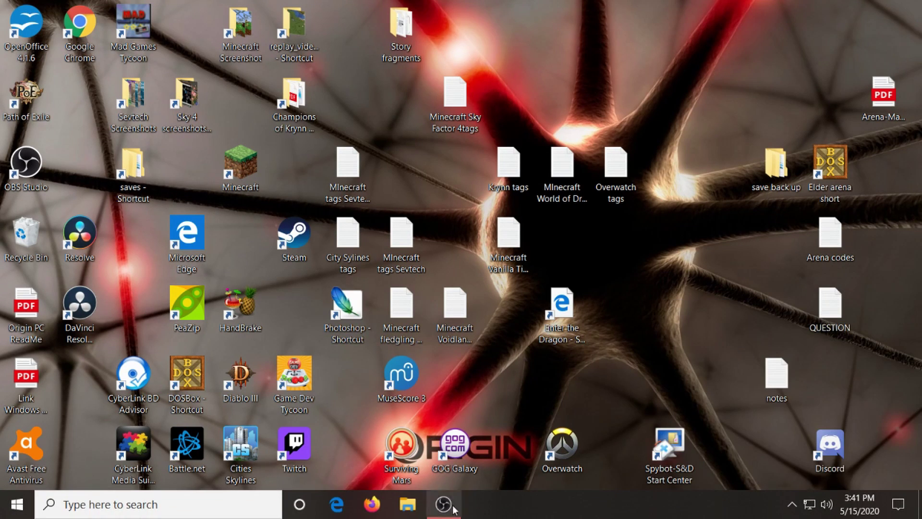
mouse_move(444, 504)
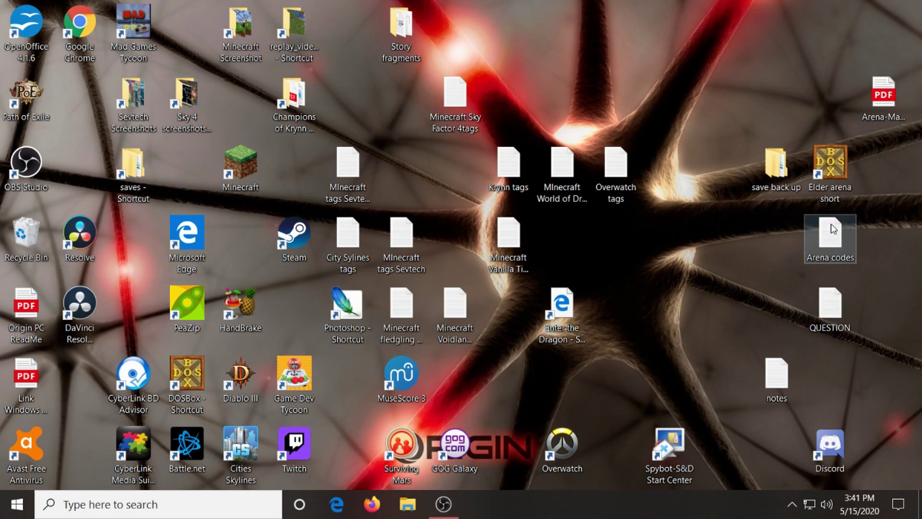
double_click(826, 173)
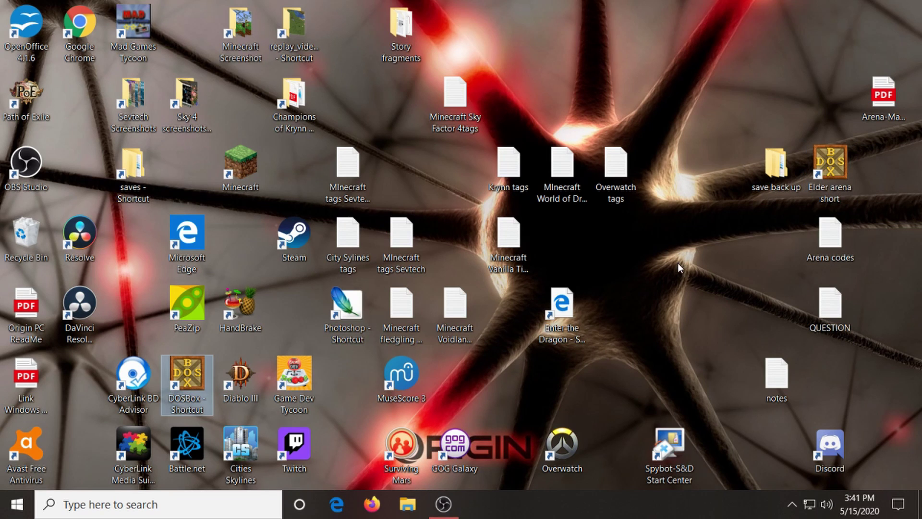